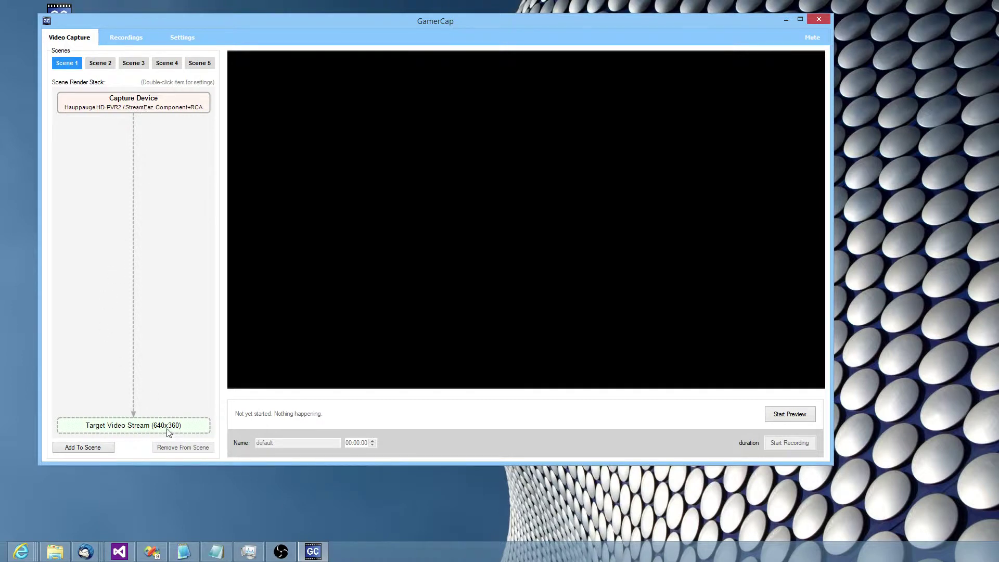
# - Check the capture device's source settings without changes and look through Scenes 1 to 5
pyautogui.doubleClick(136, 107)
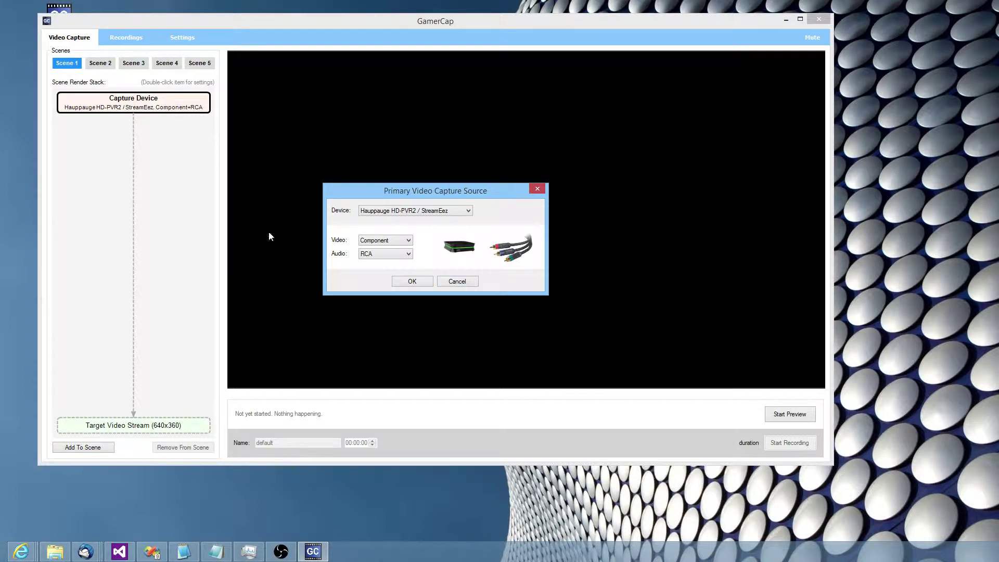
pyautogui.click(457, 283)
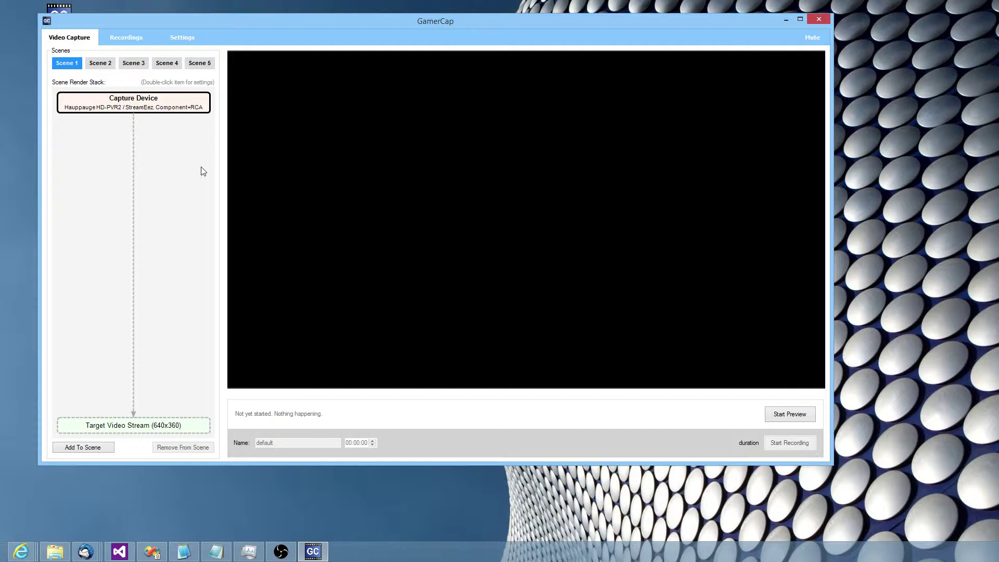
pyautogui.click(100, 64)
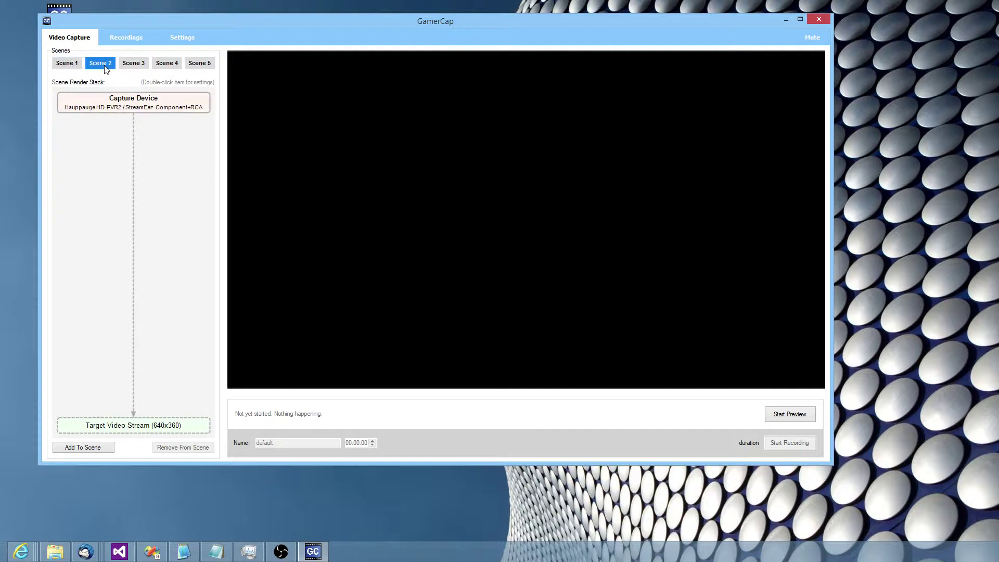
pyautogui.click(132, 64)
pyautogui.click(166, 64)
pyautogui.click(200, 63)
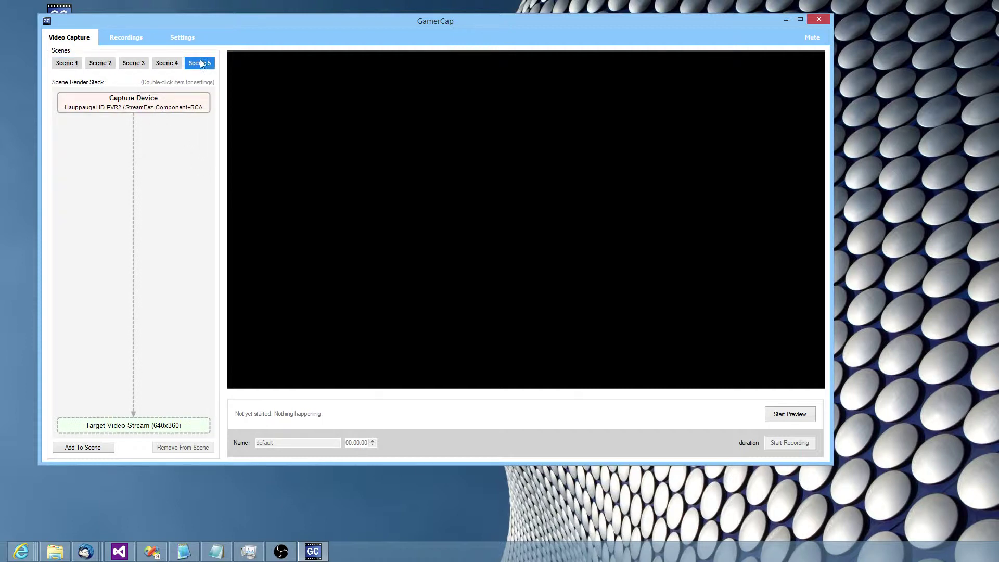
pyautogui.click(167, 63)
pyautogui.click(136, 64)
pyautogui.click(100, 64)
pyautogui.click(73, 65)
# - Add the image Blue%20Abstraction.jpg to Scene 1 and enlarge it to fill the whole video frame
pyautogui.click(99, 448)
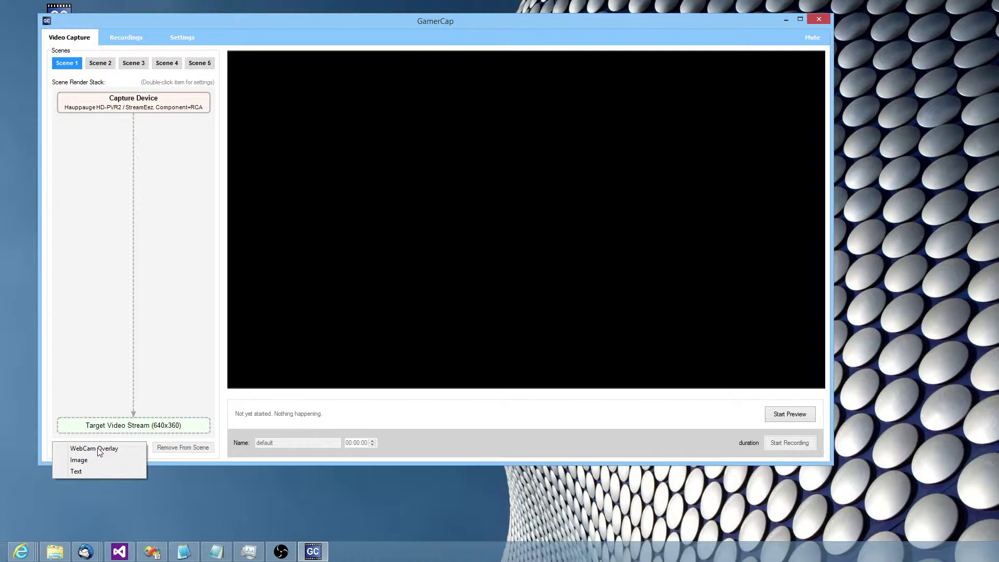
pyautogui.click(92, 460)
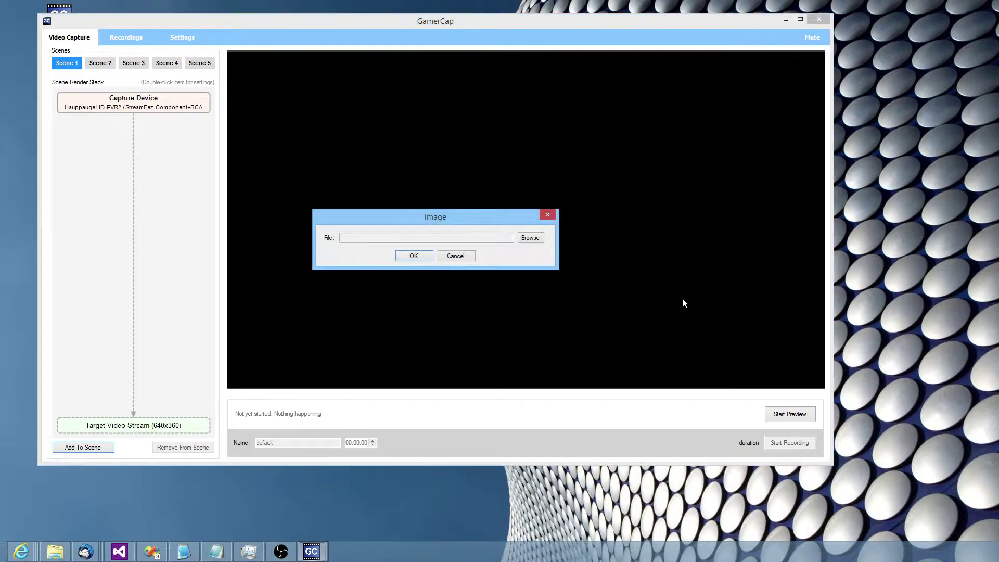
pyautogui.click(530, 238)
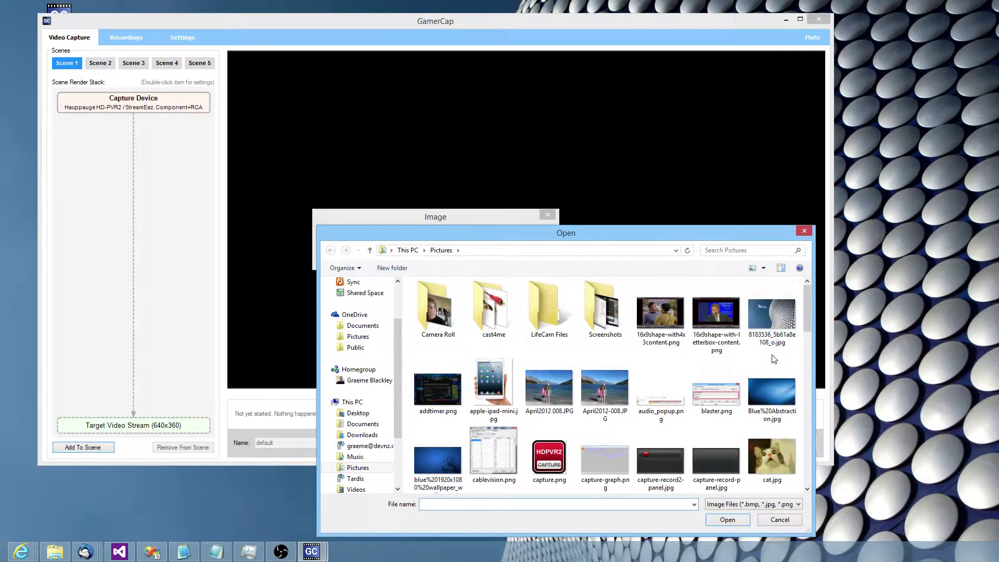
pyautogui.doubleClick(772, 388)
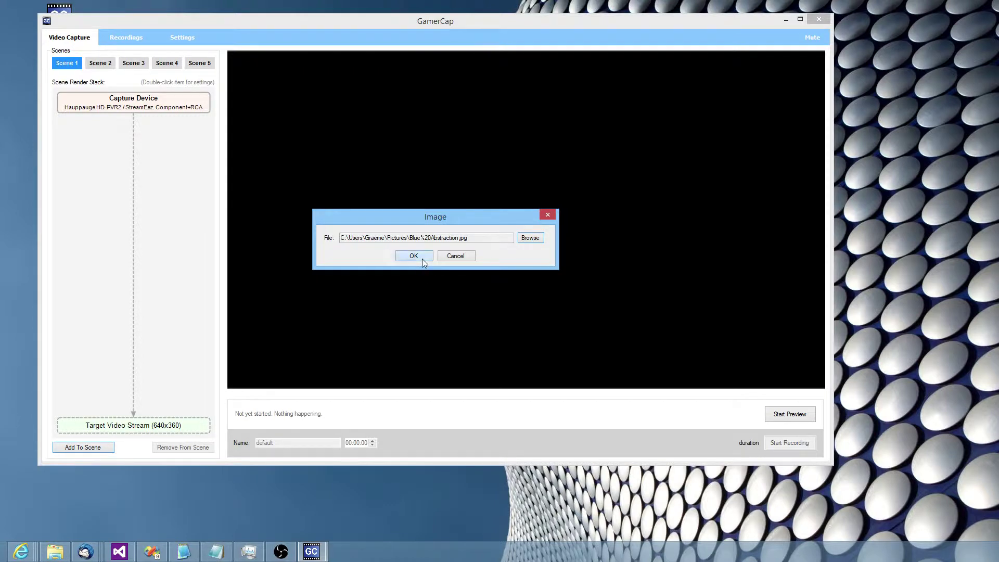
pyautogui.click(413, 255)
pyautogui.moveTo(483, 211); pyautogui.dragTo(323, 105)
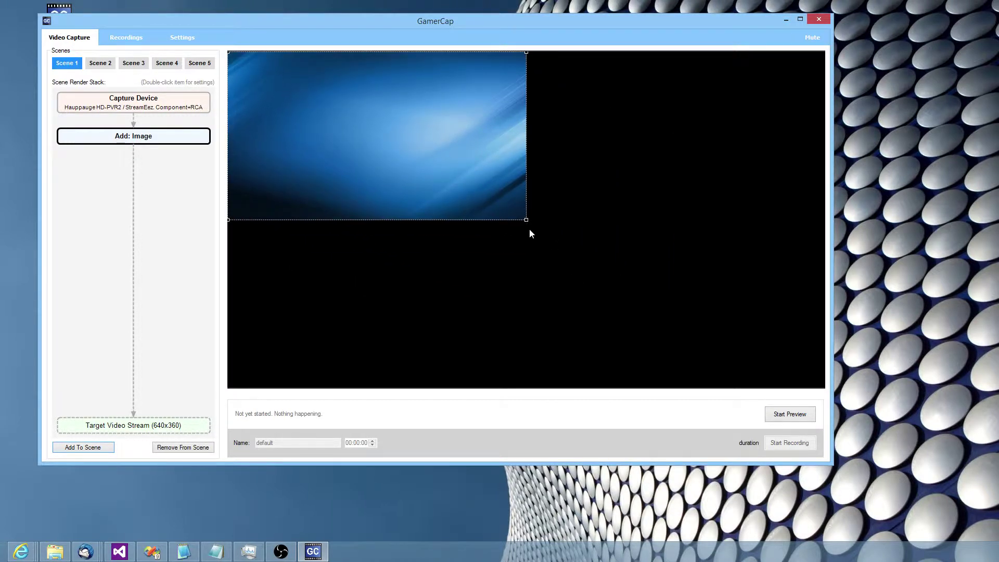
pyautogui.moveTo(526, 222); pyautogui.dragTo(825, 388)
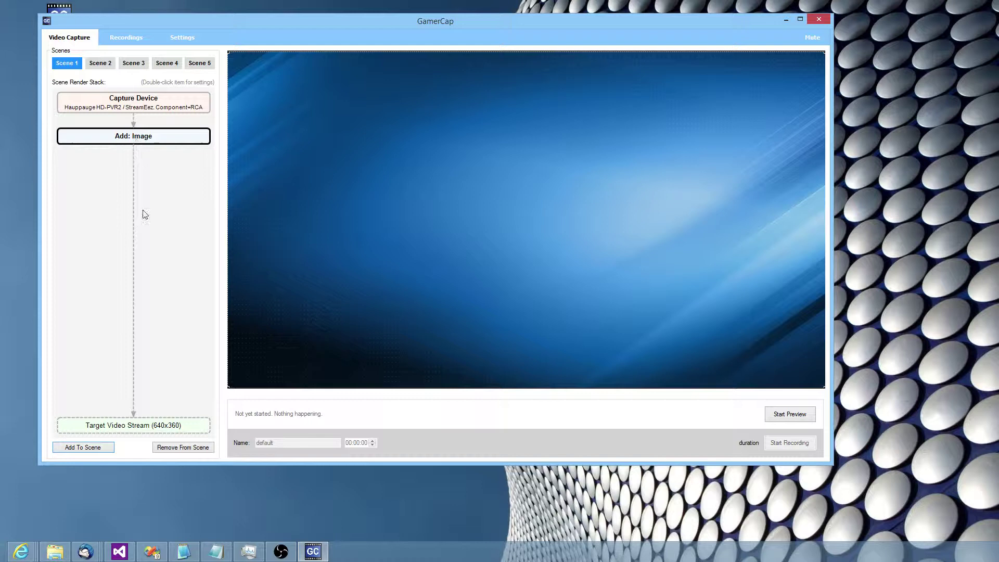
# - Add the default website text to Scene 1 at size 20, placing it near the frame's upper edge and enlarging its box to fit two lines
pyautogui.click(88, 447)
pyautogui.click(95, 469)
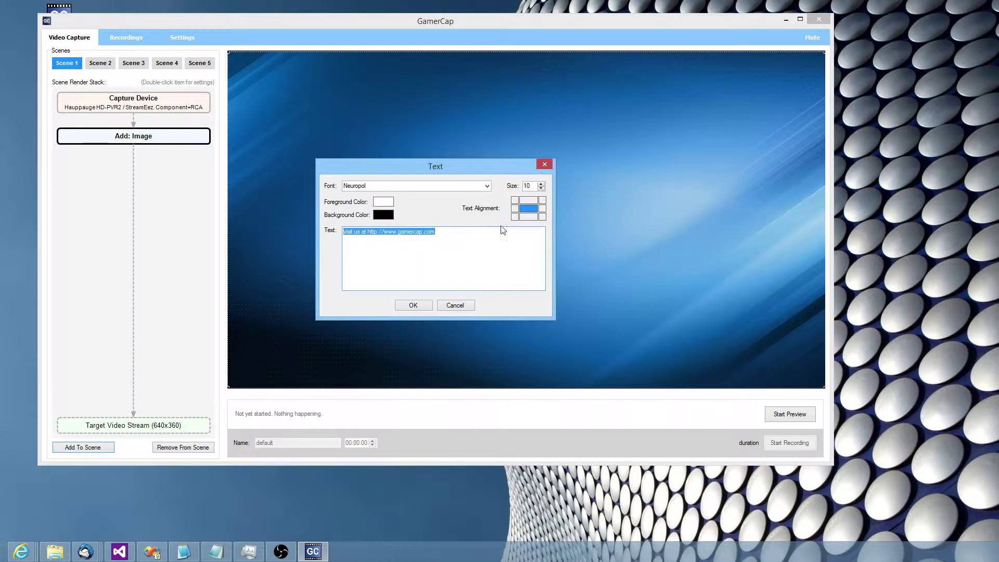
pyautogui.doubleClick(528, 183)
pyautogui.write('20')
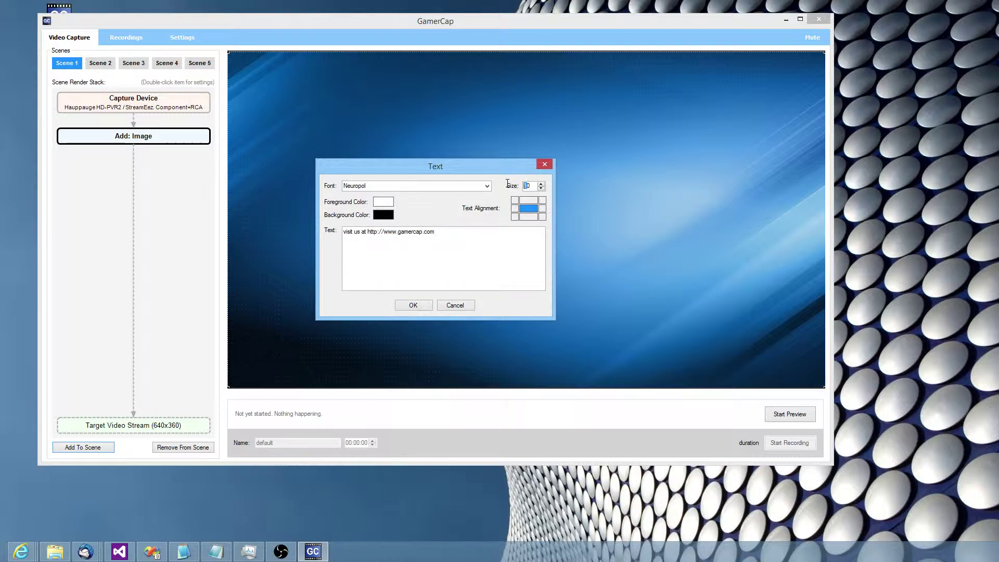
pyautogui.click(423, 304)
pyautogui.moveTo(550, 141); pyautogui.dragTo(477, 83)
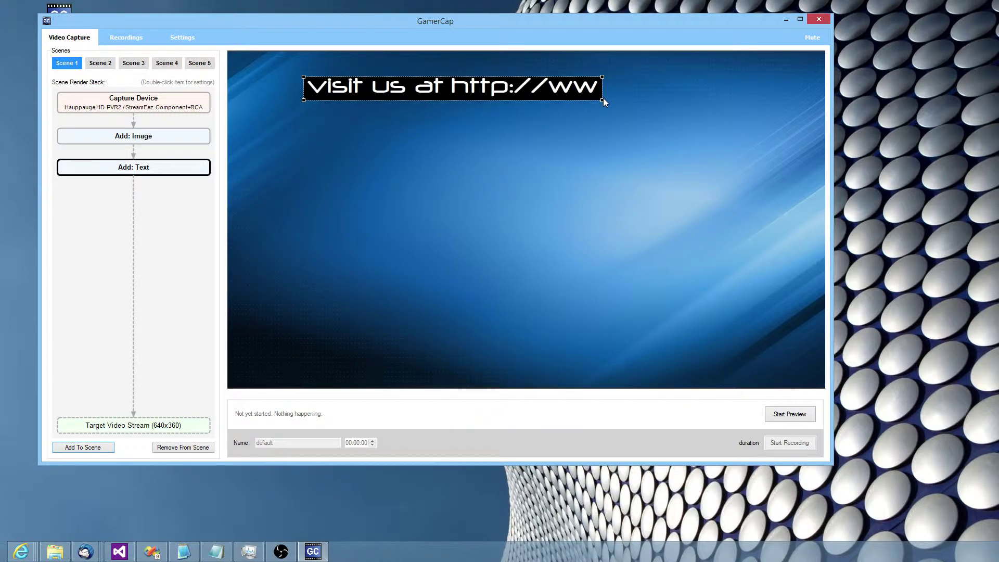
pyautogui.moveTo(602, 100); pyautogui.dragTo(736, 143)
pyautogui.click(704, 168)
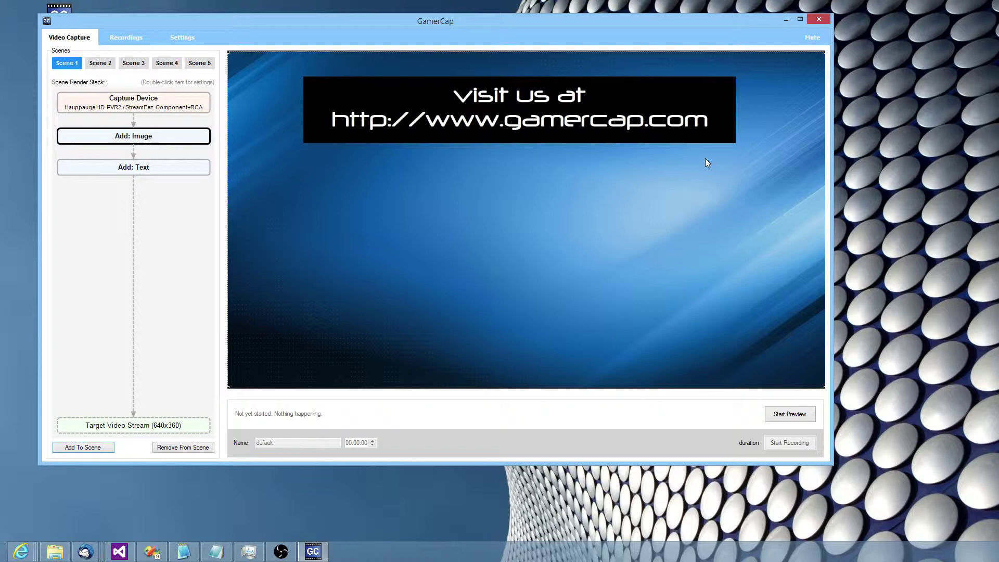
# - Add the default website text overlay to Scene 2 and place it in the upper-right corner of the video frame
pyautogui.click(99, 67)
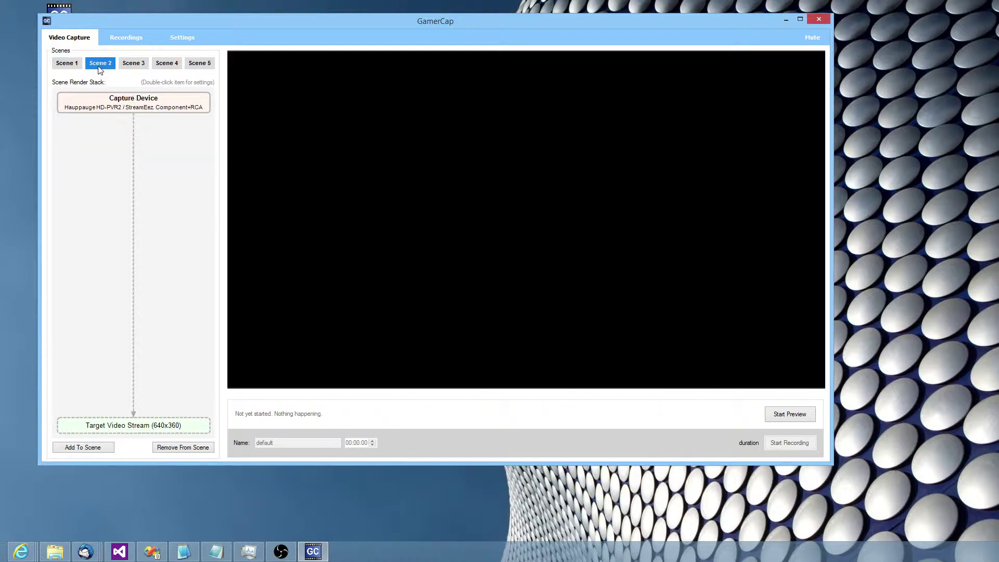
pyautogui.click(85, 450)
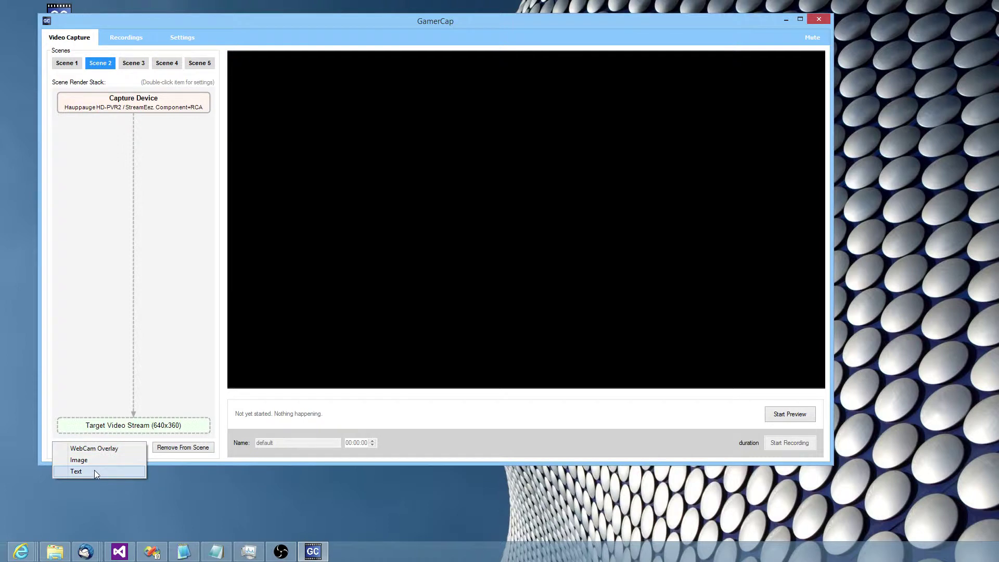
pyautogui.click(95, 470)
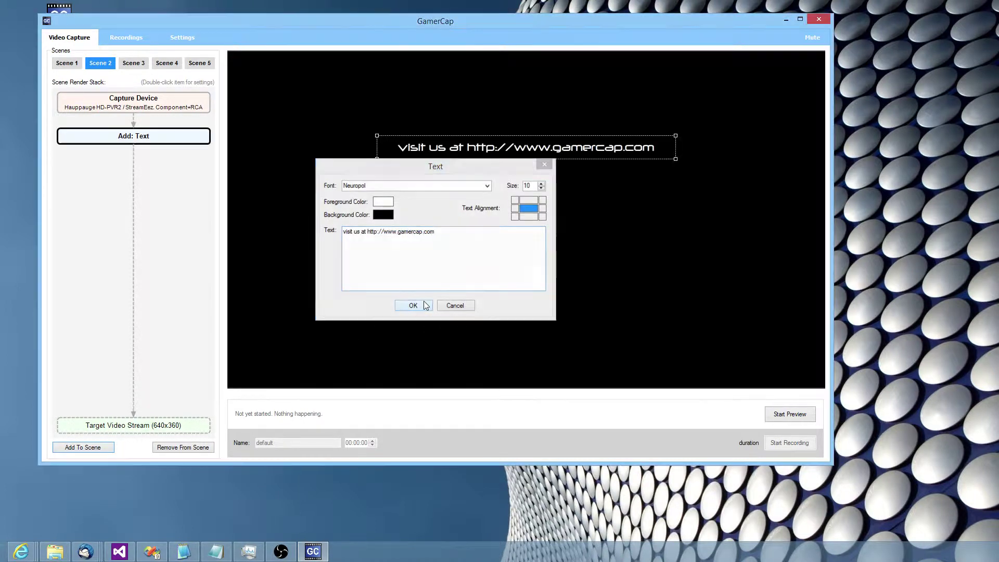
pyautogui.click(424, 305)
pyautogui.moveTo(522, 149); pyautogui.dragTo(693, 66)
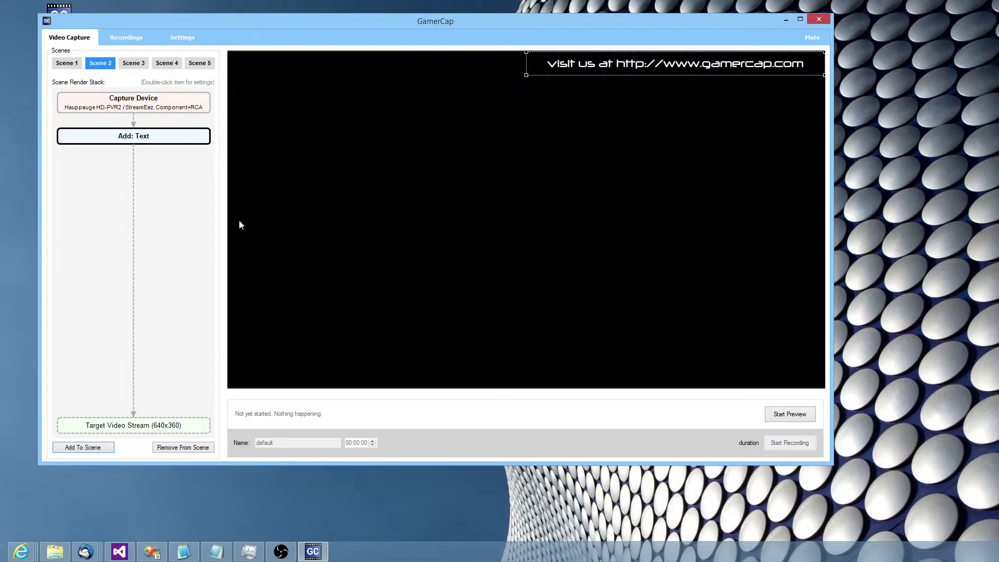
# - Add a webcam overlay using Logitech HD Webcam C270 to Scene 2, without a frame, and place it near the video's lower-left corner
pyautogui.click(102, 448)
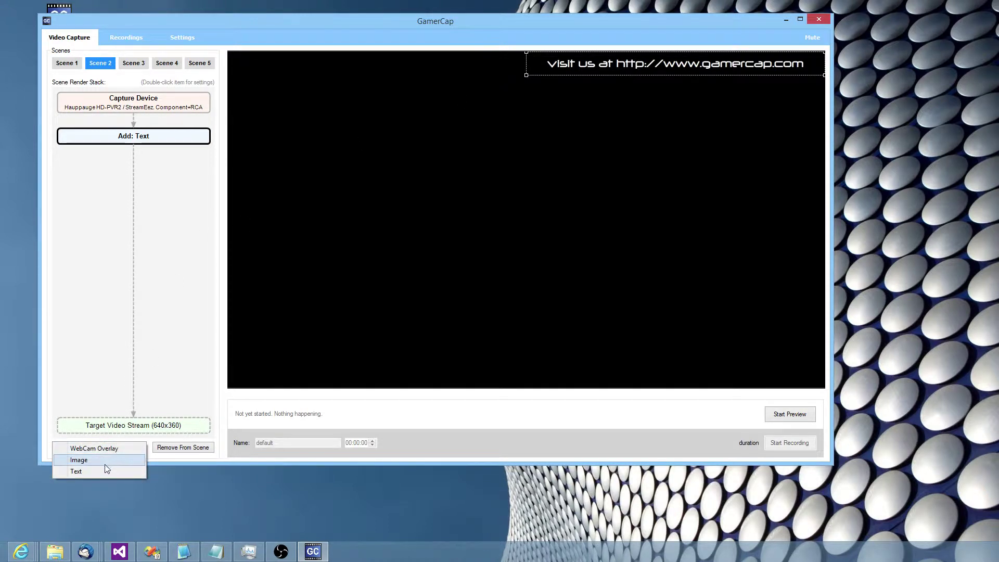
pyautogui.click(102, 454)
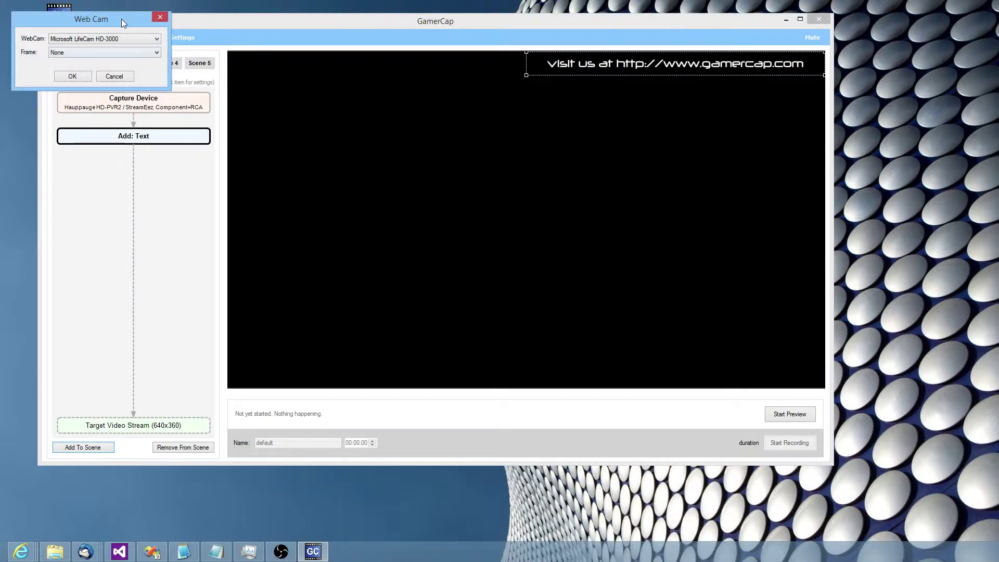
pyautogui.moveTo(121, 18); pyautogui.dragTo(240, 89)
pyautogui.click(241, 106)
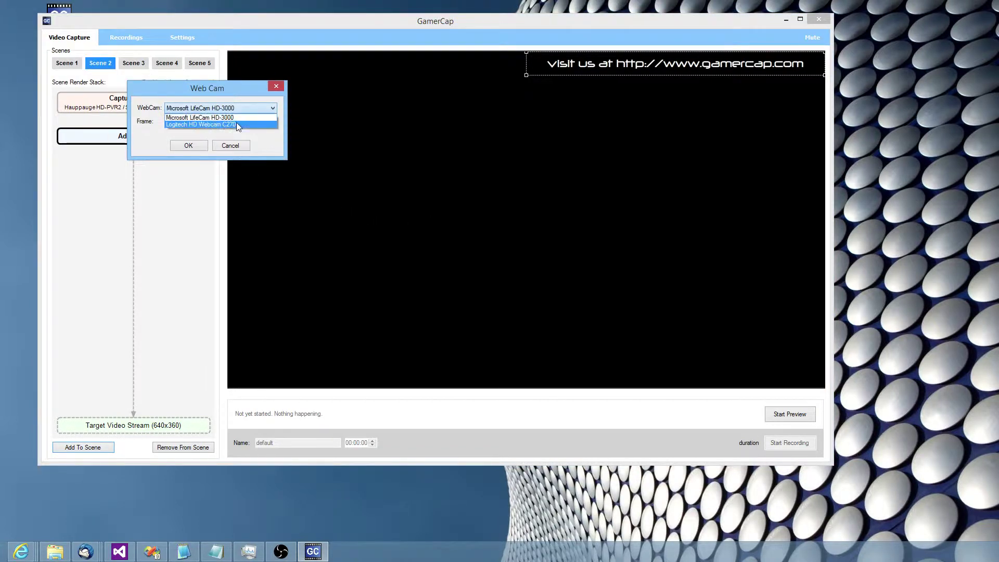
pyautogui.click(236, 123)
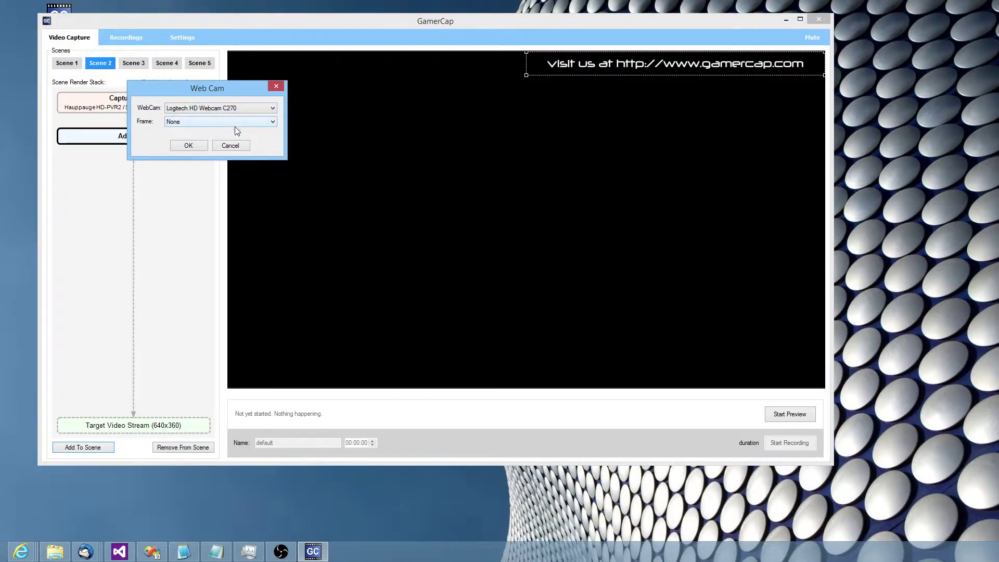
pyautogui.click(193, 149)
pyautogui.moveTo(355, 319)
pyautogui.mouseDown()
pyautogui.moveTo(357, 305)
pyautogui.moveTo(337, 327)
pyautogui.mouseUp()
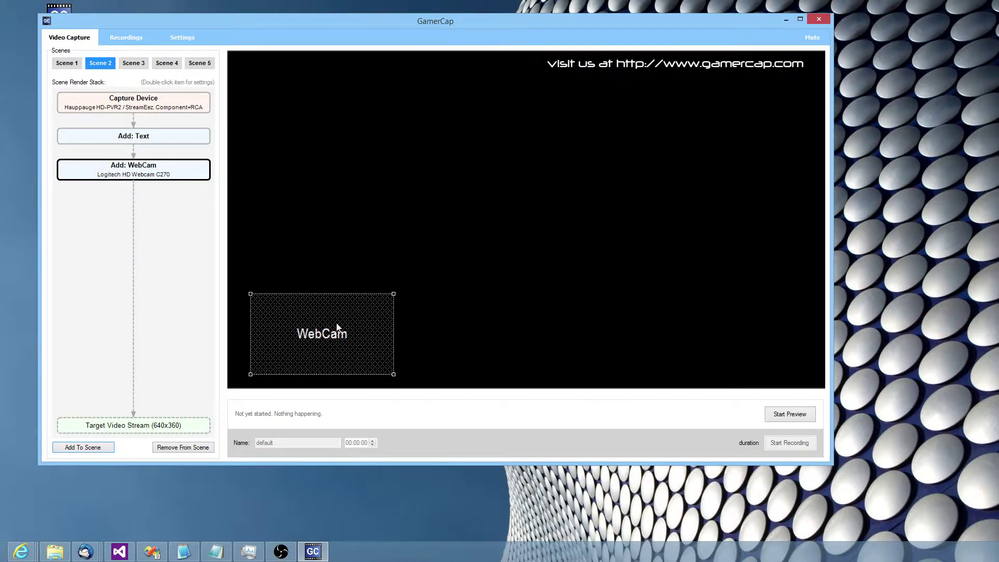
# - Add the default website text overlay to Scene 3 and place it in the upper-right corner of the video frame
pyautogui.click(126, 64)
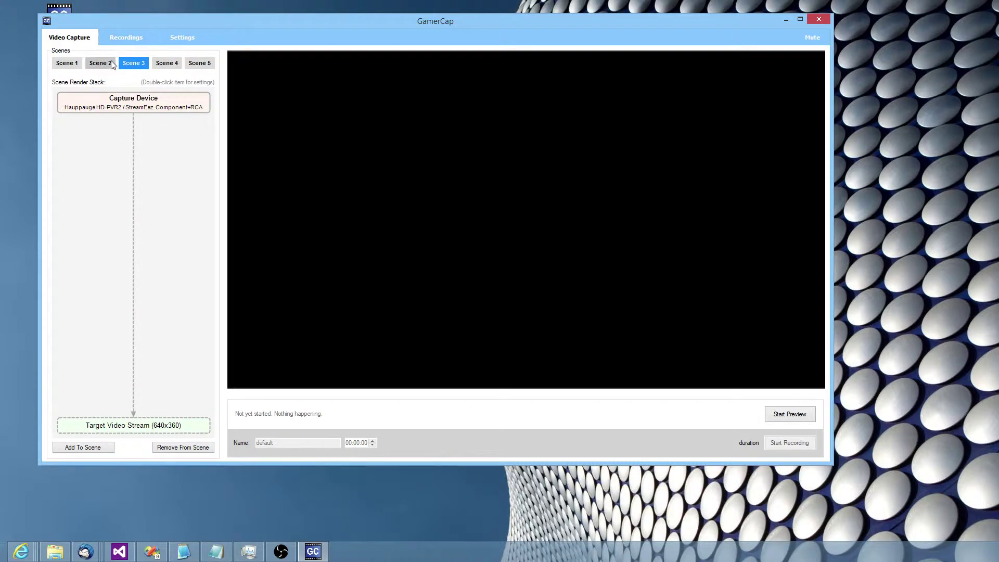
pyautogui.click(80, 447)
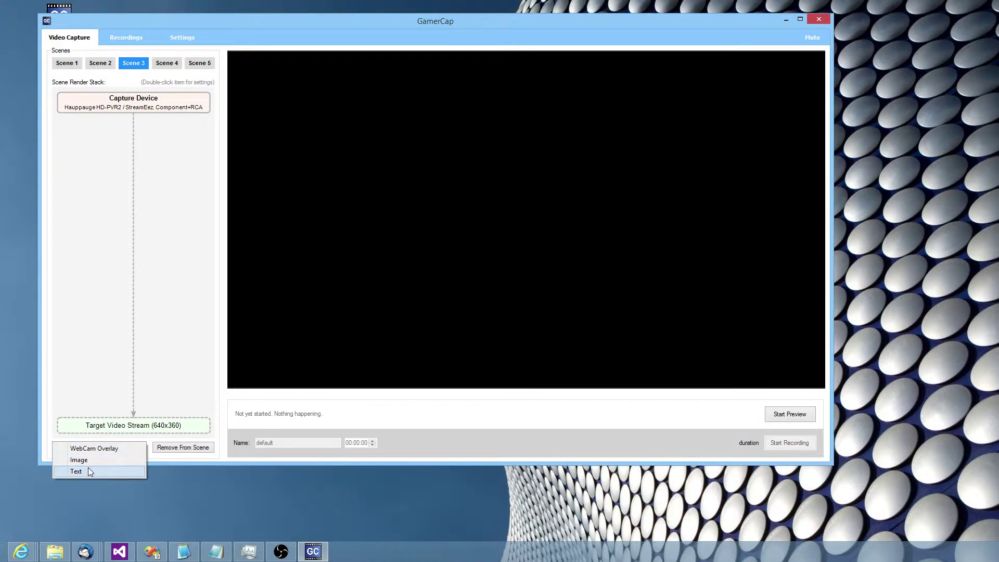
pyautogui.click(88, 468)
pyautogui.click(413, 307)
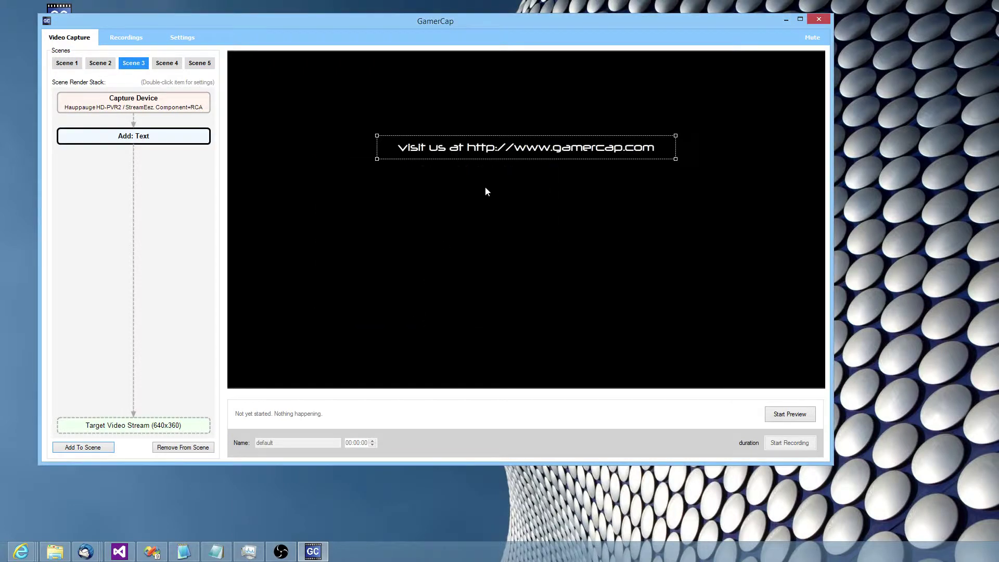
pyautogui.moveTo(510, 150); pyautogui.dragTo(709, 45)
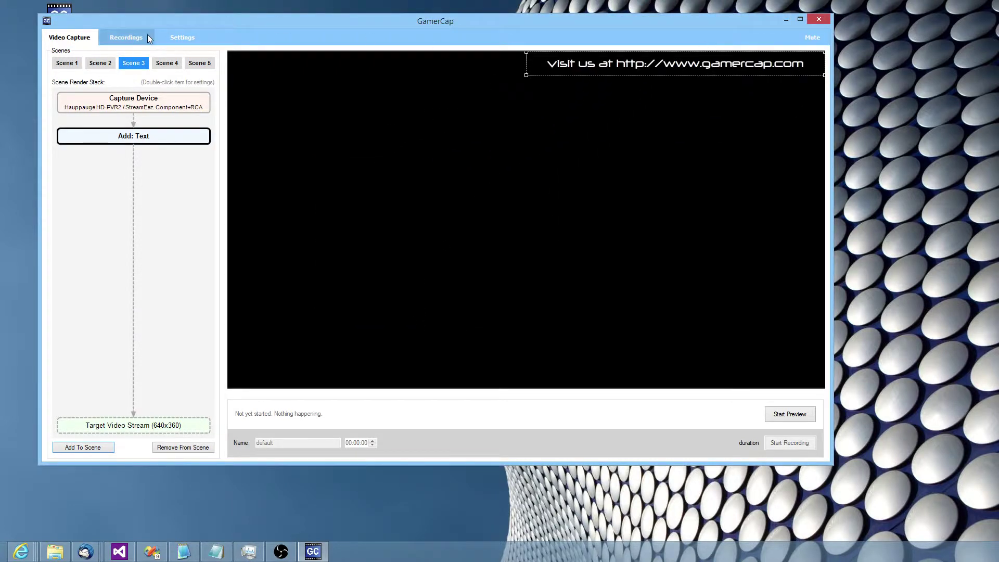
# - Review the layouts of Scenes 1 to 4 one after another
pyautogui.click(71, 64)
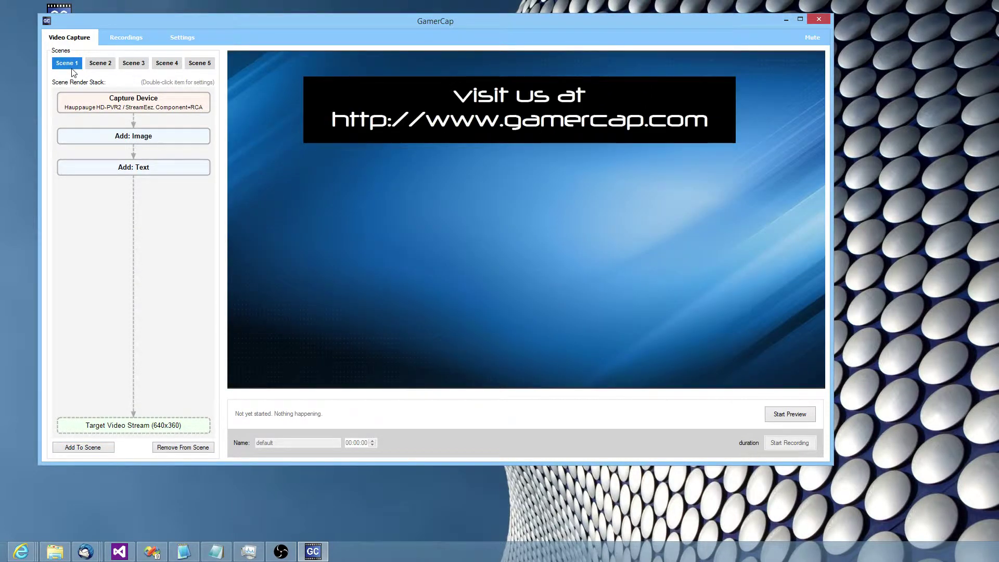
pyautogui.click(101, 64)
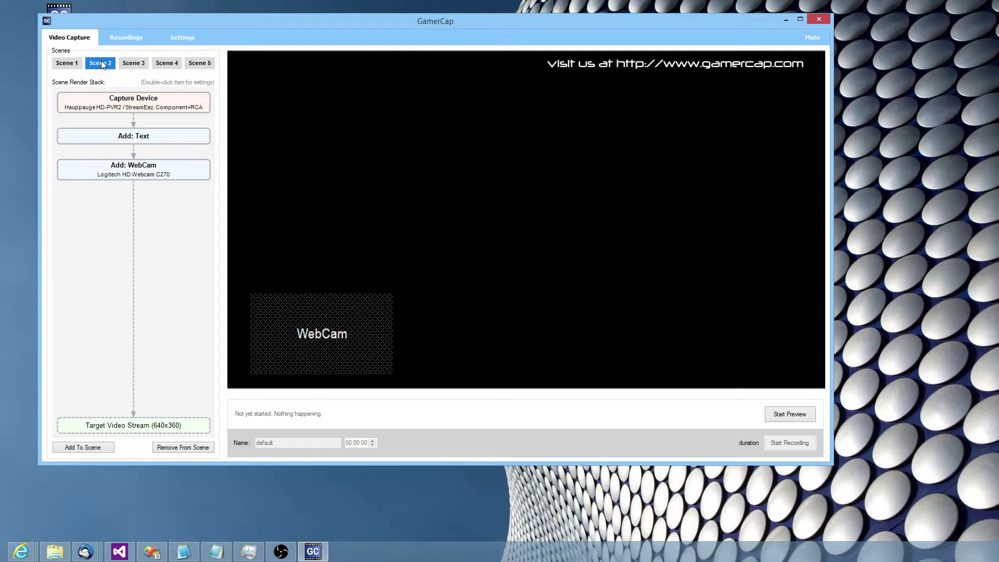
pyautogui.click(139, 64)
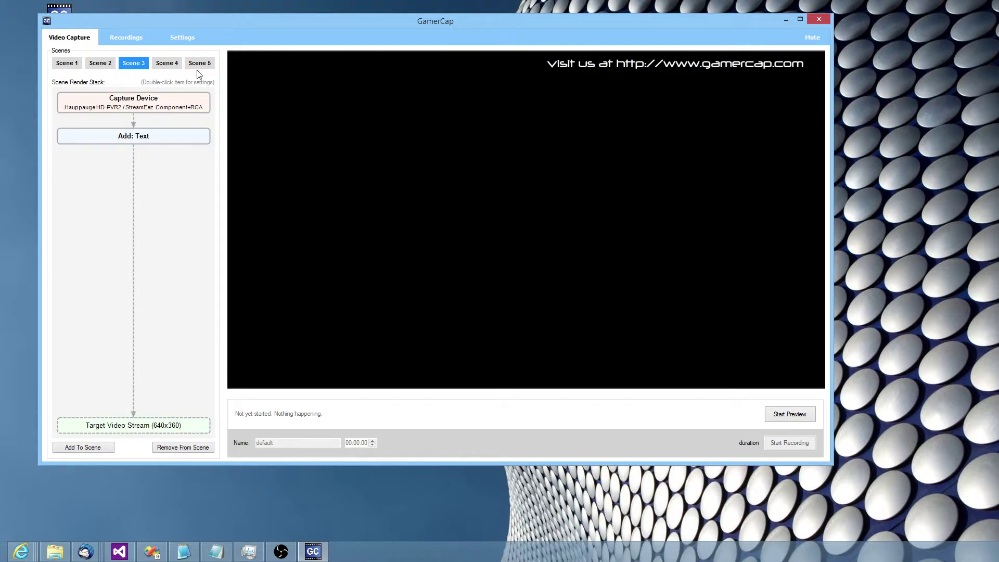
pyautogui.click(166, 63)
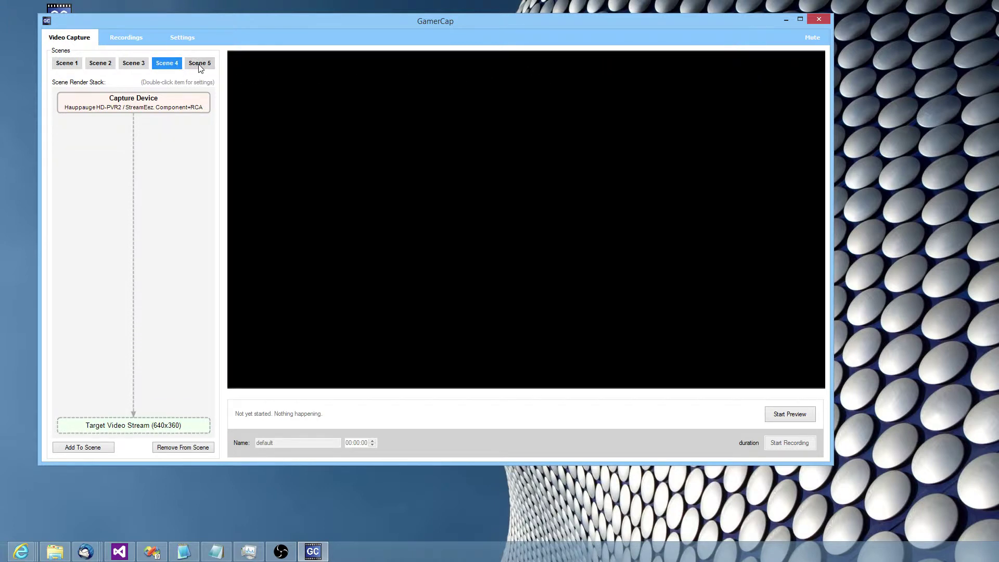
# - Set the text alignment of Scene 1's website text overlay to top left
pyautogui.click(67, 65)
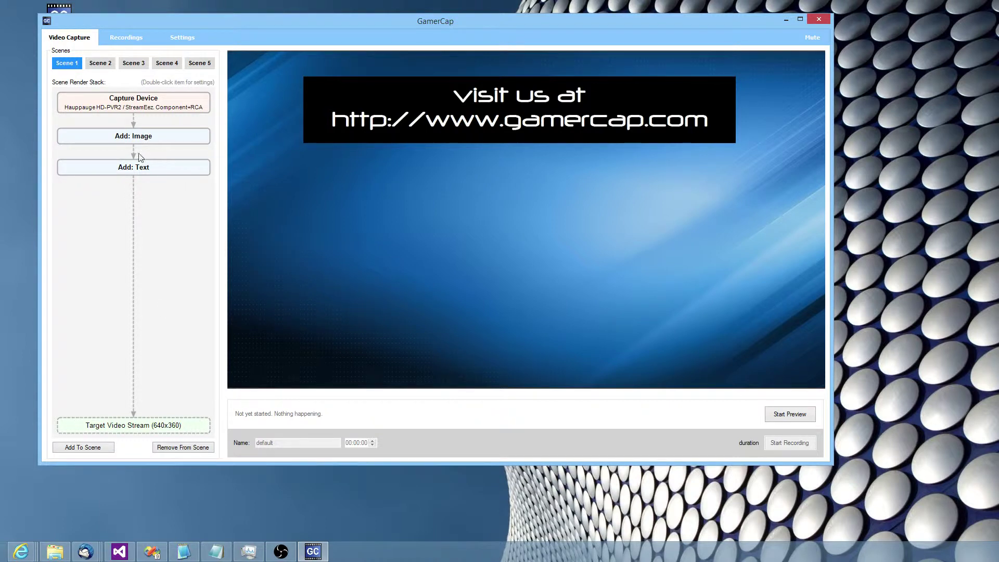
pyautogui.doubleClick(532, 116)
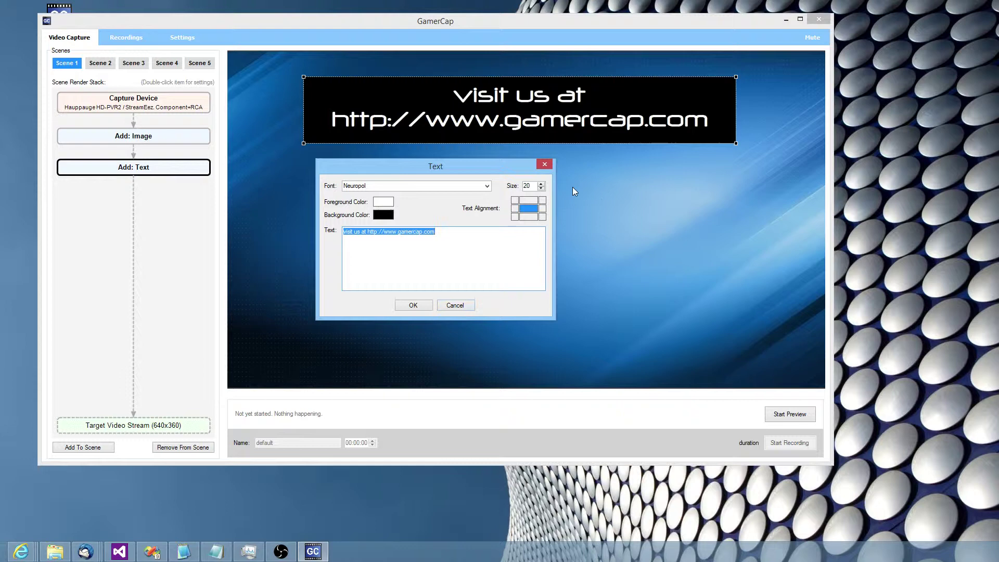
pyautogui.click(515, 201)
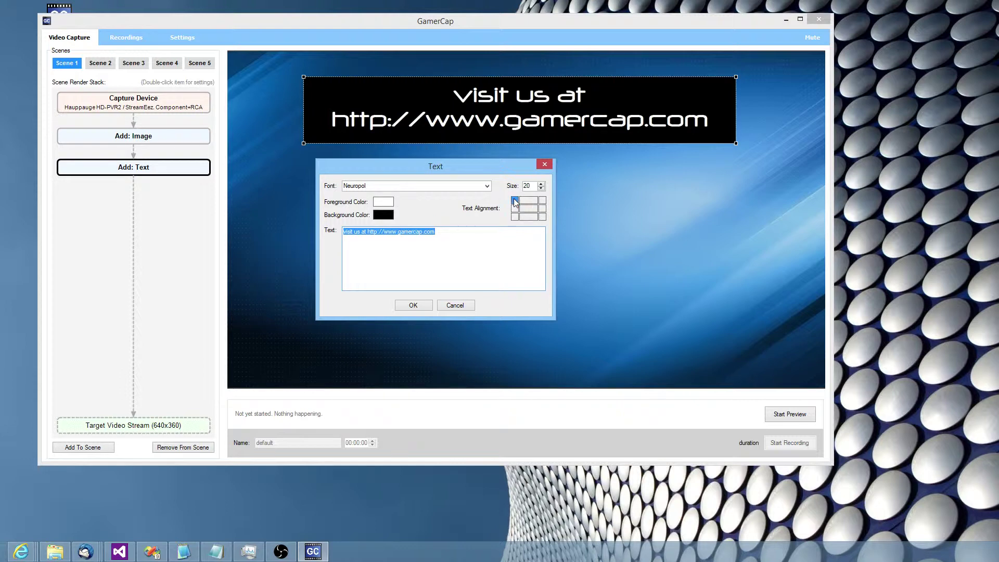
pyautogui.click(415, 305)
# - Set the text alignment of Scene 1's website text overlay to middle centre and apply the text settings
pyautogui.doubleClick(473, 121)
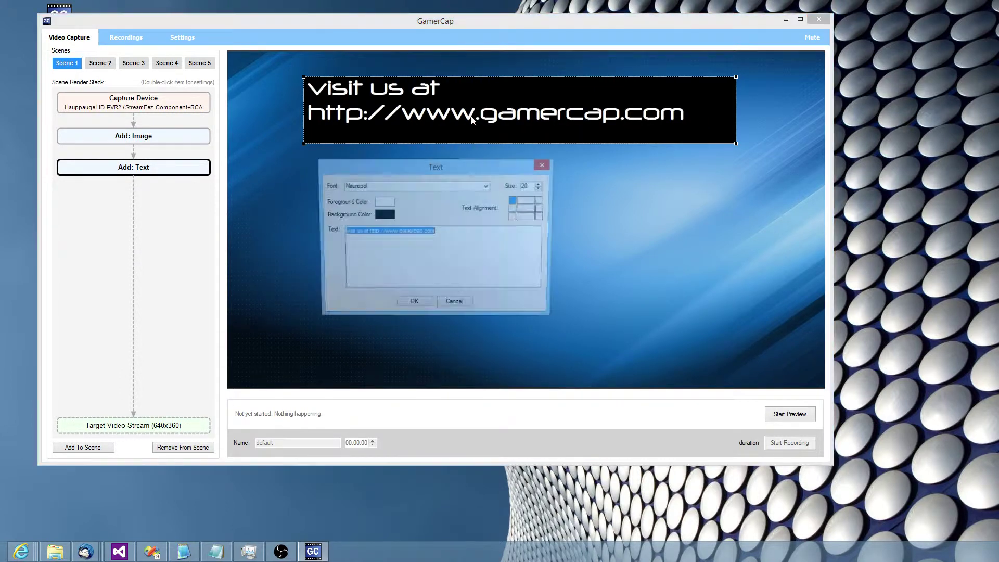
pyautogui.click(527, 208)
pyautogui.click(415, 306)
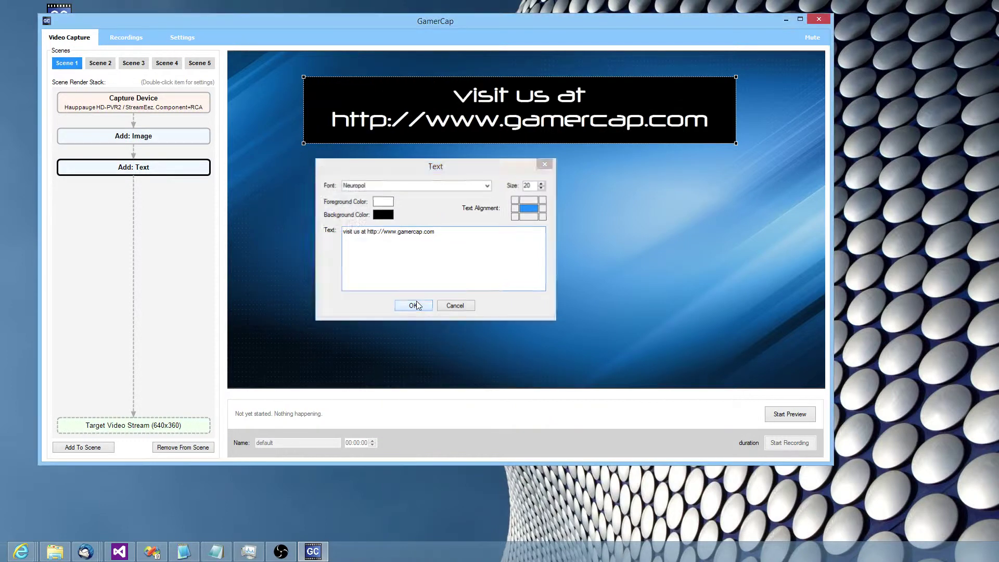
# - Review the source file of Scene 1's image overlay and the overlay types that can be added to the scene
pyautogui.doubleClick(152, 139)
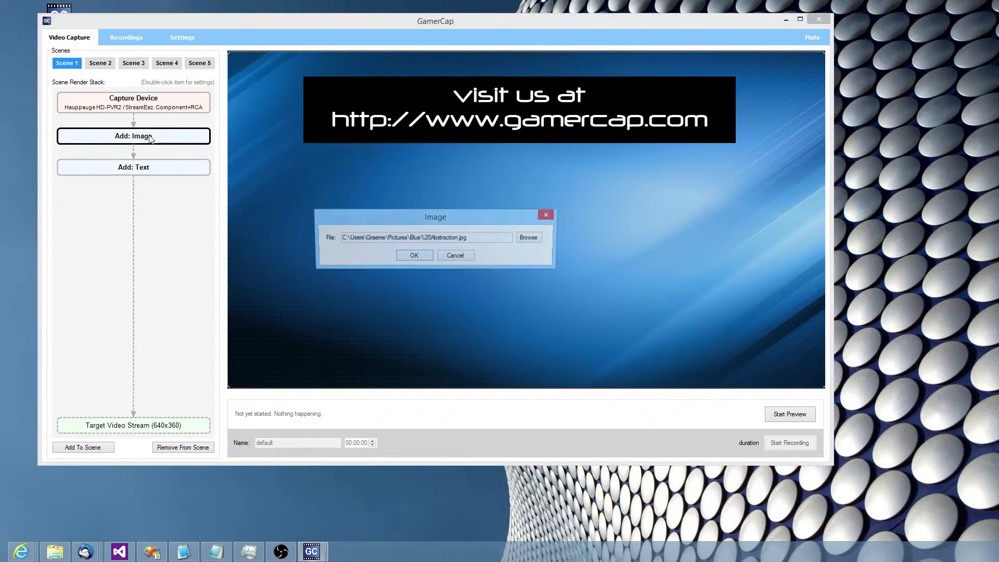
pyautogui.click(468, 257)
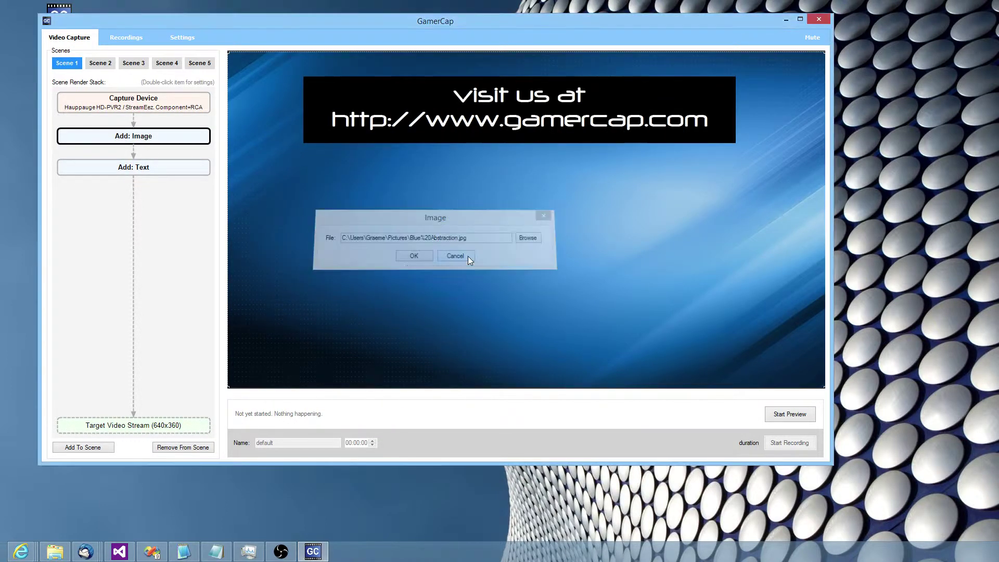
pyautogui.click(83, 447)
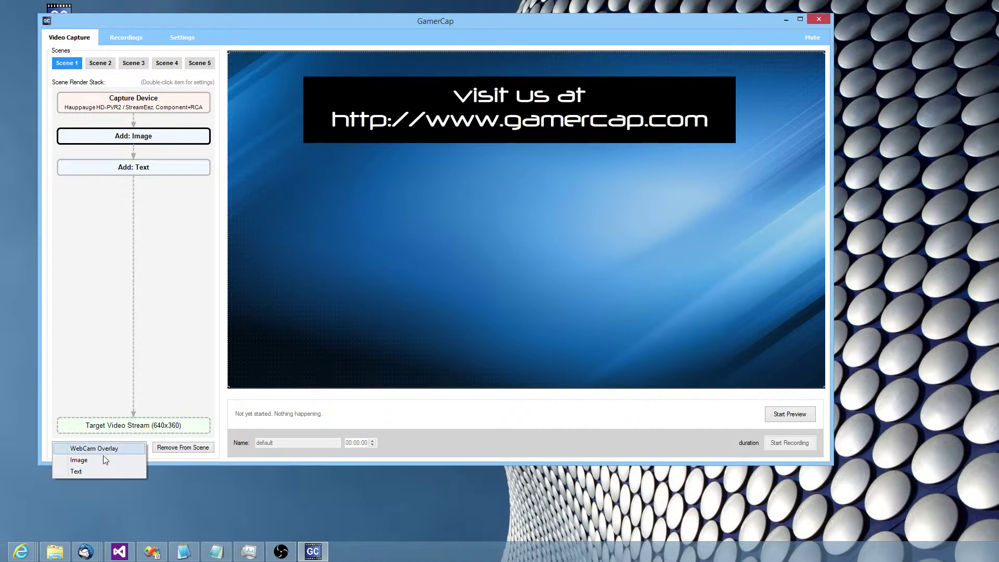
pyautogui.click(188, 307)
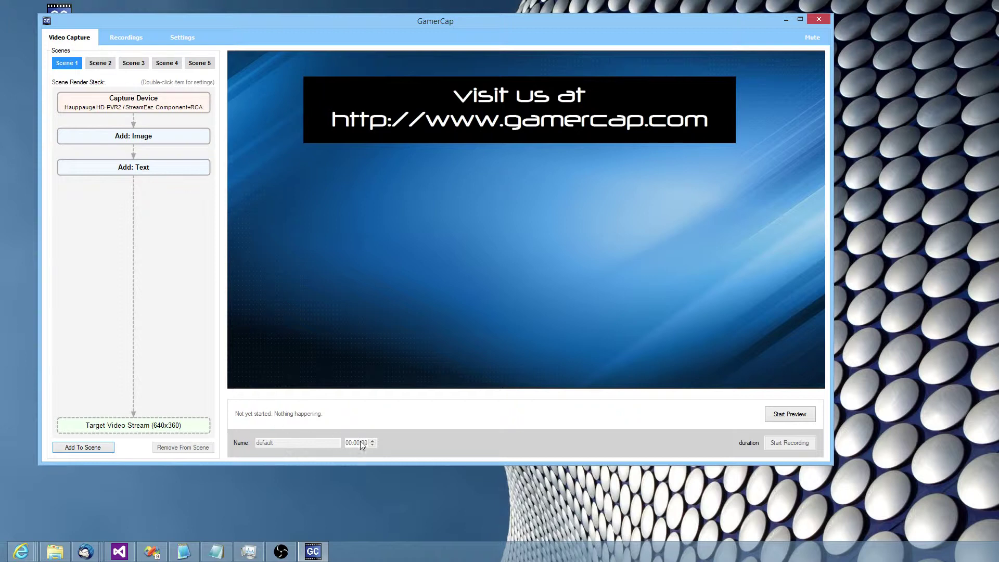
# - Start the capture device preview and switch live to Scenes 3, 4, 2 and 1 in turn while recording
pyautogui.click(801, 415)
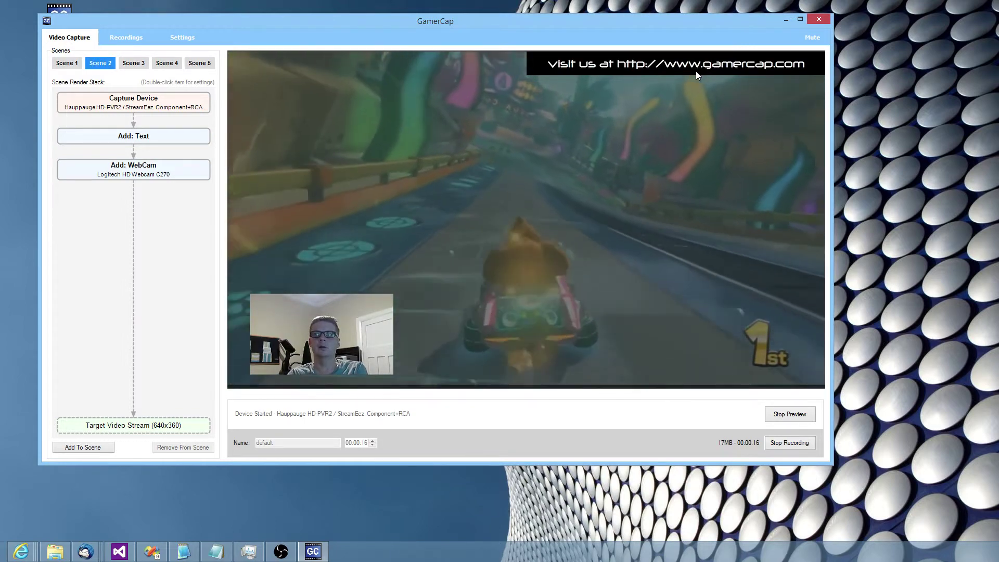
pyautogui.click(133, 63)
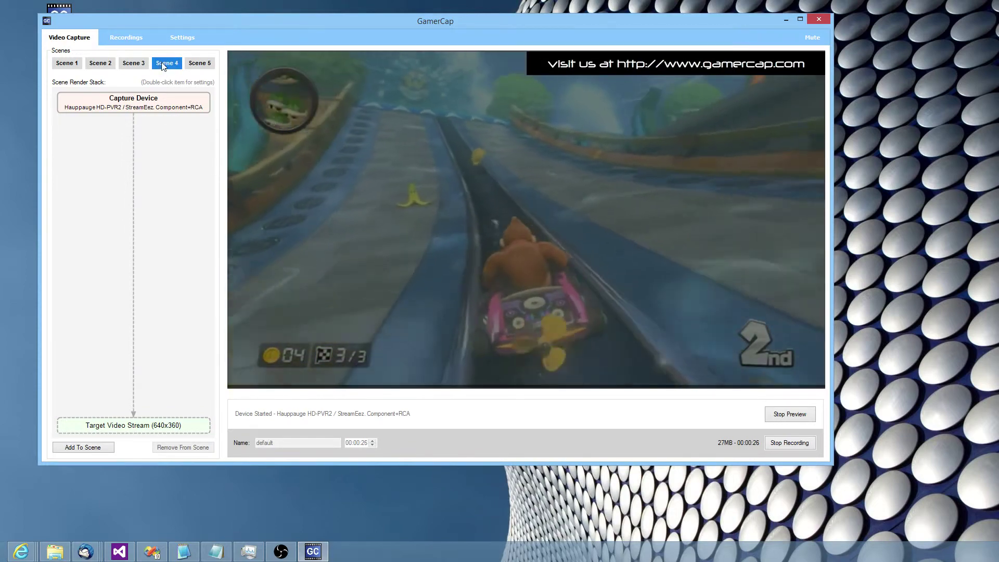
pyautogui.click(163, 65)
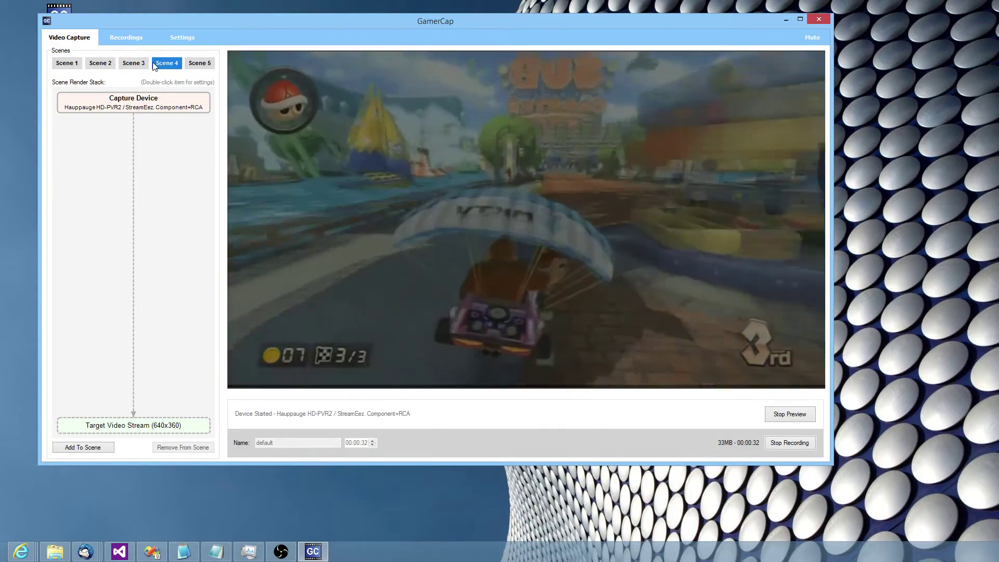
pyautogui.click(107, 65)
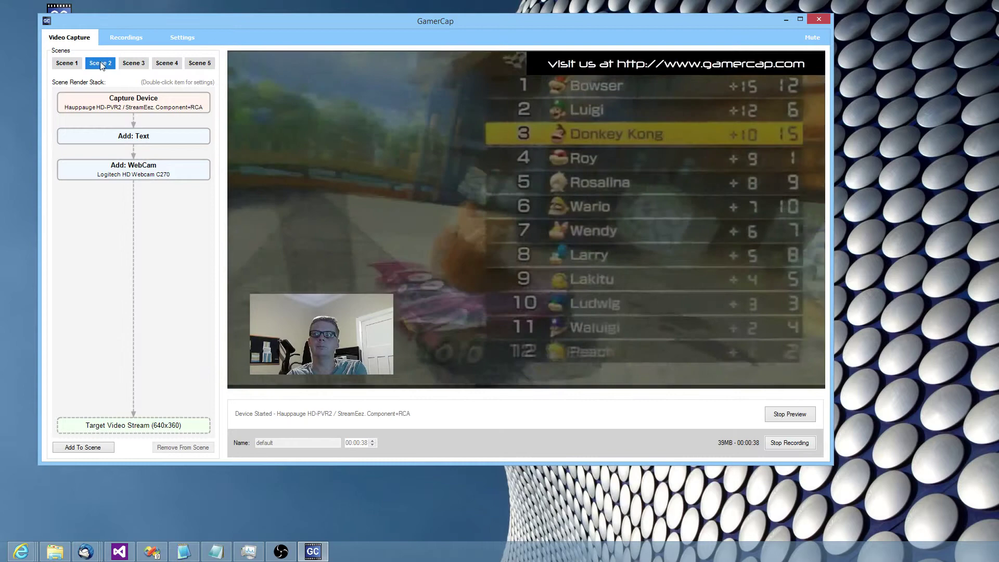
pyautogui.click(64, 65)
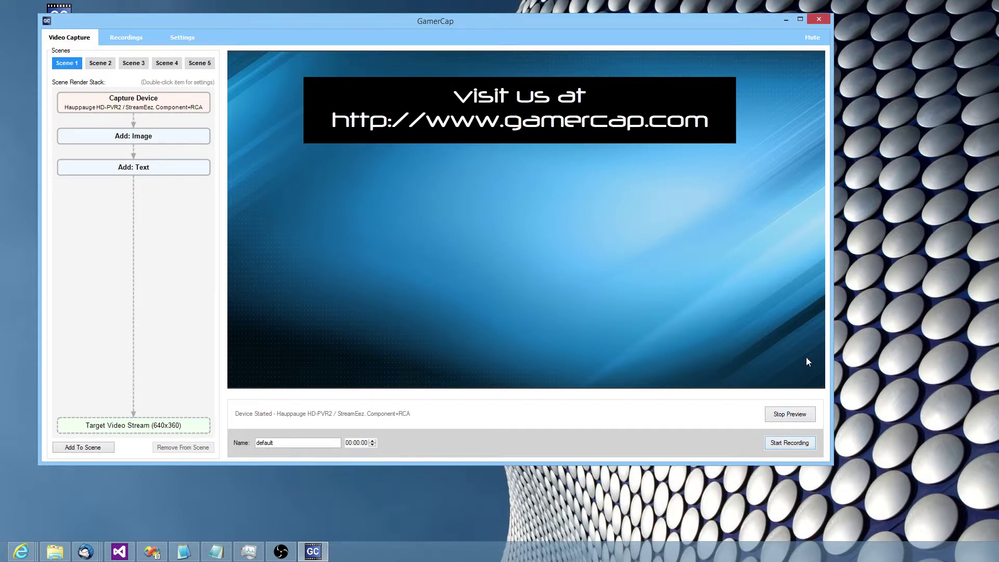
# - Open the list of saved recordings
pyautogui.click(125, 38)
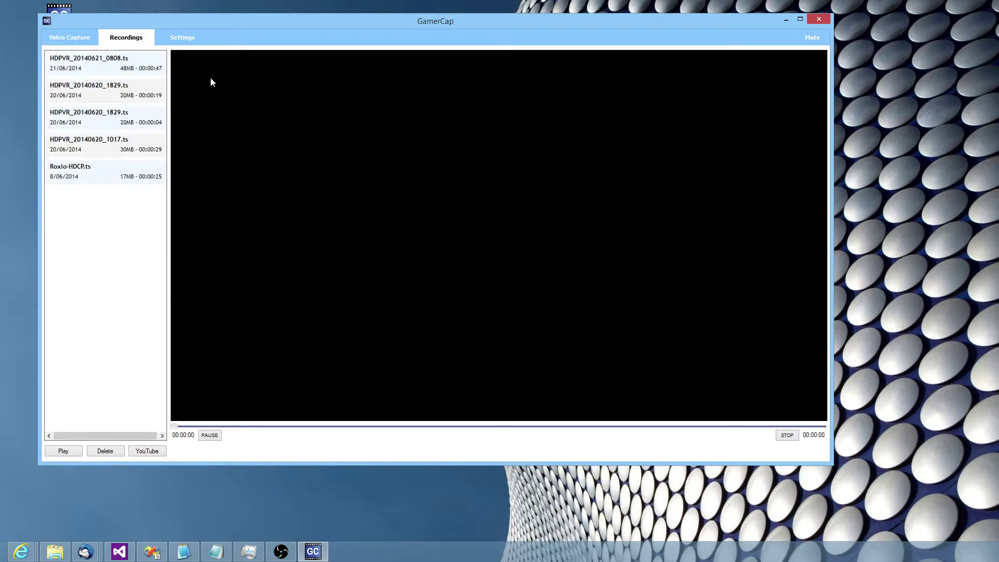